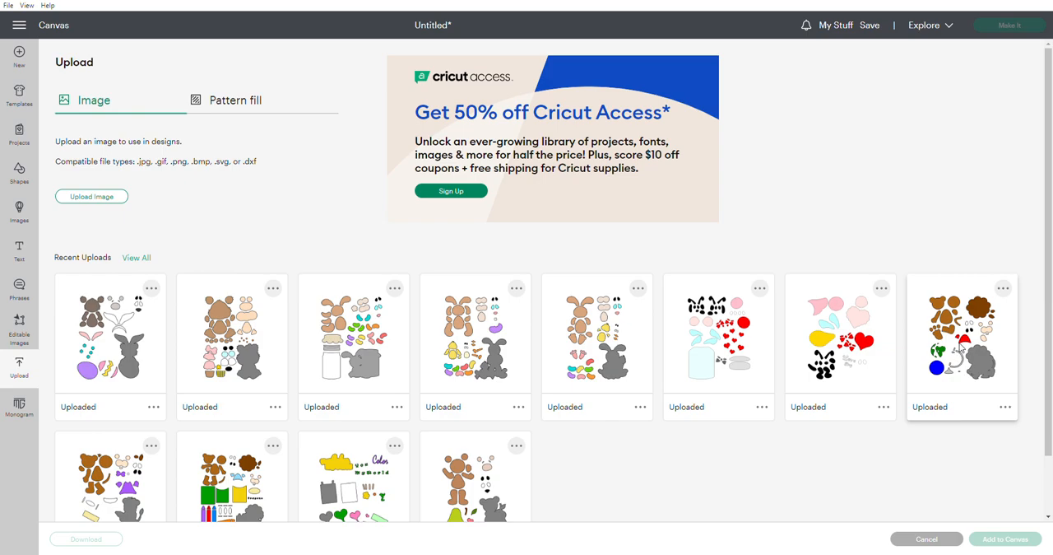
Add the uploaded globe lion and Easter bunny bear designs to the canvas together.
{"action": "left_click", "coordinate": [960, 348]}
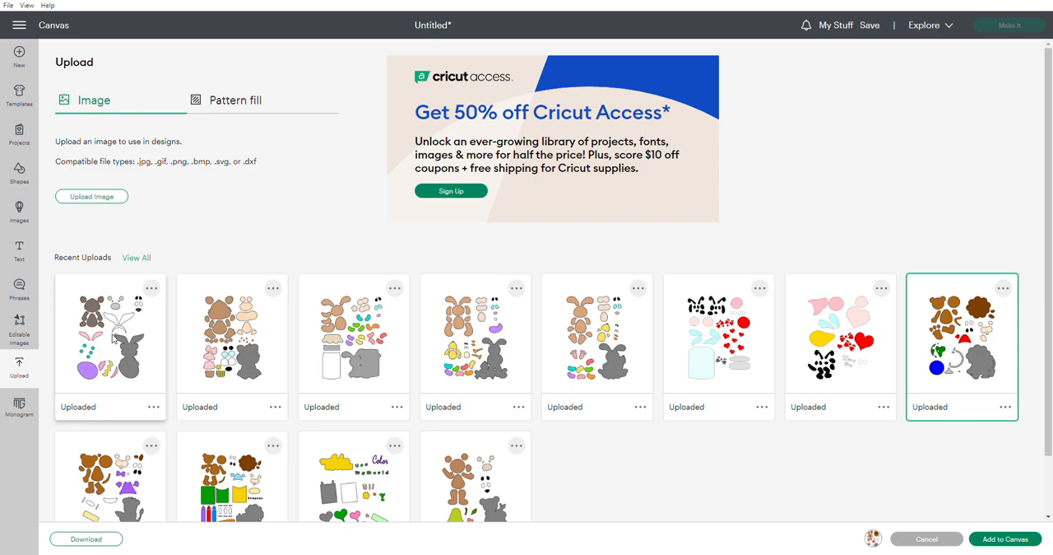
{"action": "left_click", "coordinate": [114, 338]}
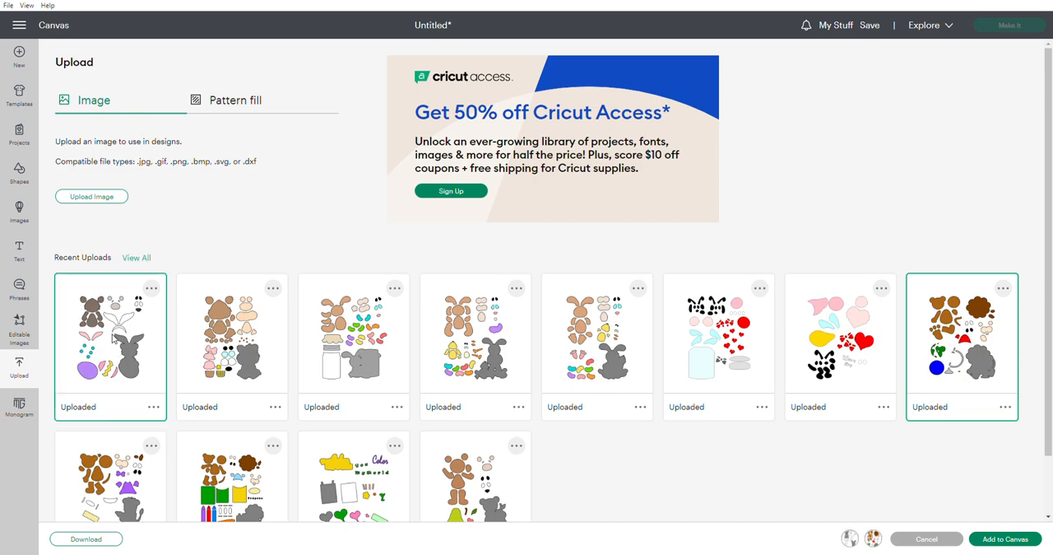
{"action": "left_click", "coordinate": [1004, 538]}
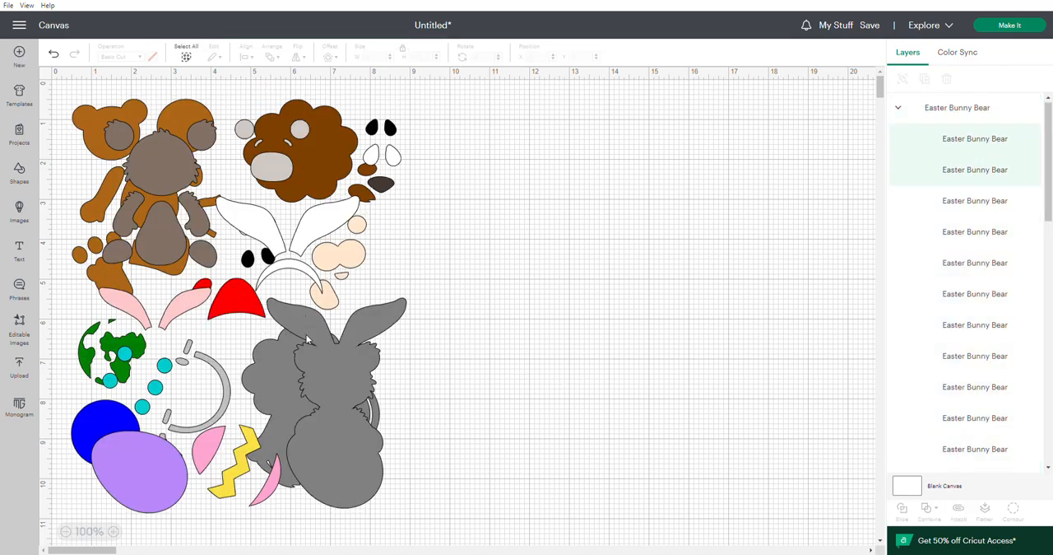
Move the Easter bunny bear set to the empty area beside the lion pieces and ungroup it.
{"action": "left_click", "coordinate": [313, 375]}
{"action": "left_click_drag", "start_coordinate": [313, 375], "coordinate": [643, 351]}
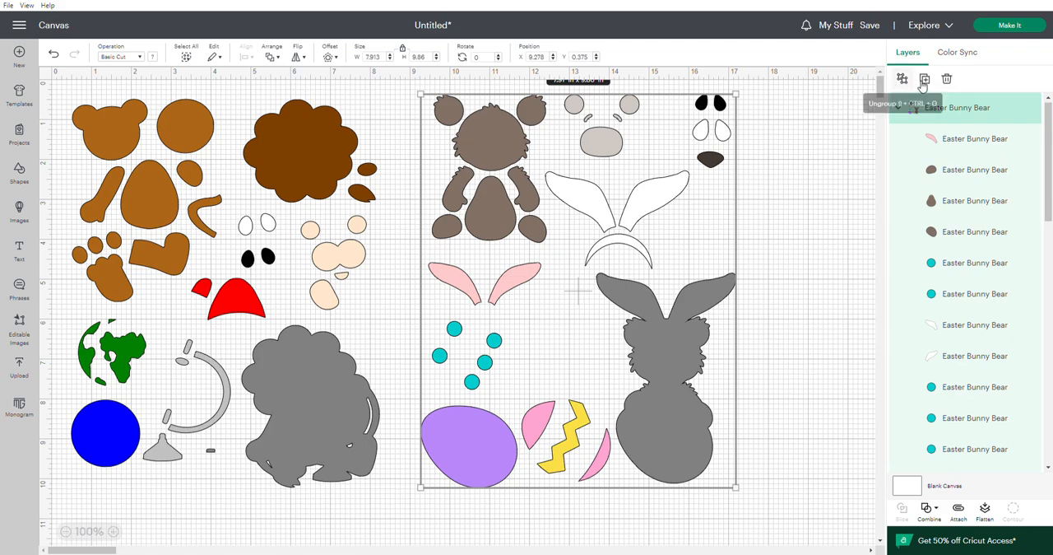
{"action": "left_click", "coordinate": [904, 81]}
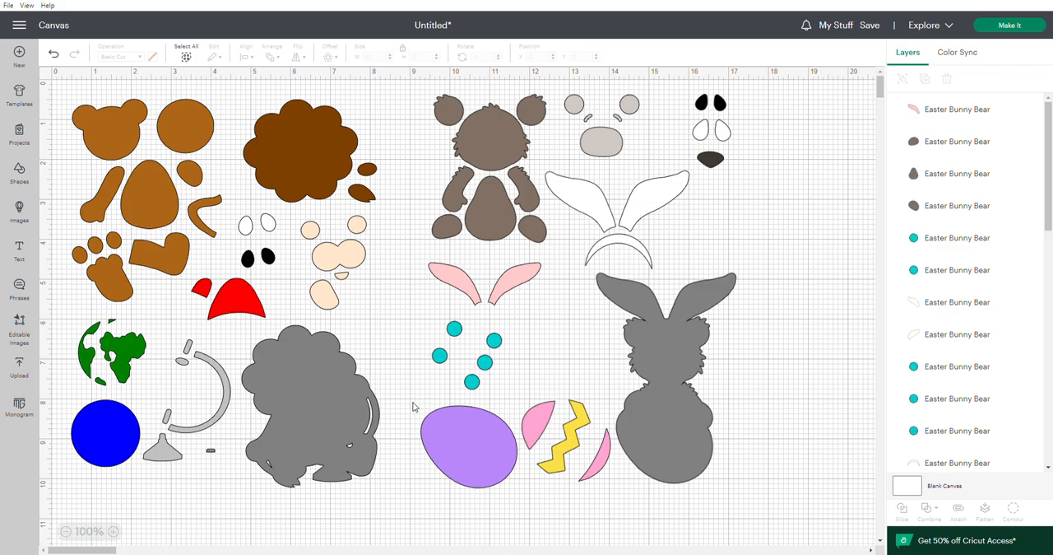
Group the purple egg with its two pink pieces and yellow zigzag, and move the group away from the bunny bear pieces.
{"action": "left_click_drag", "start_coordinate": [416, 406], "coordinate": [610, 497]}
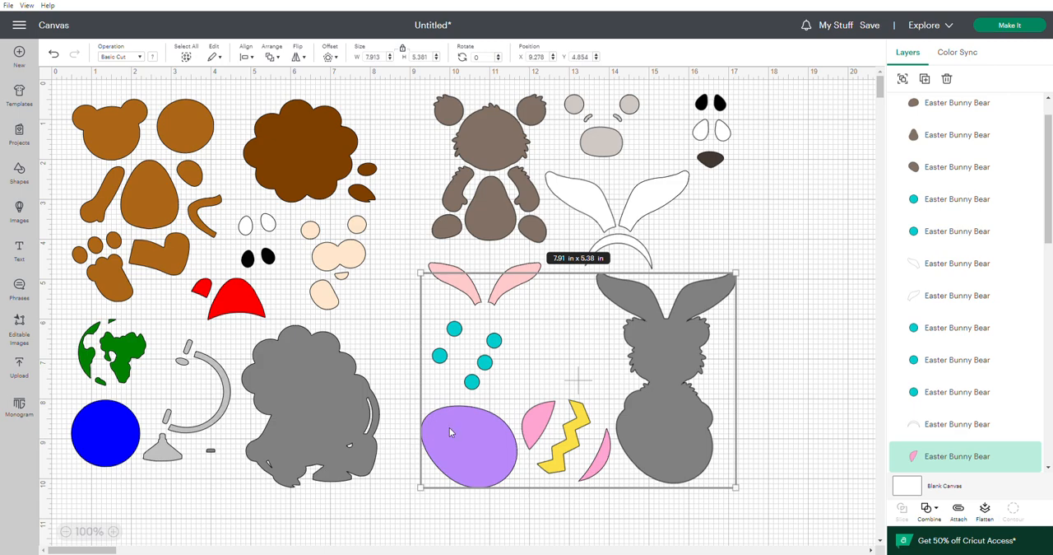
{"action": "left_click", "coordinate": [412, 438]}
{"action": "left_click_drag", "start_coordinate": [417, 420], "coordinate": [605, 491]}
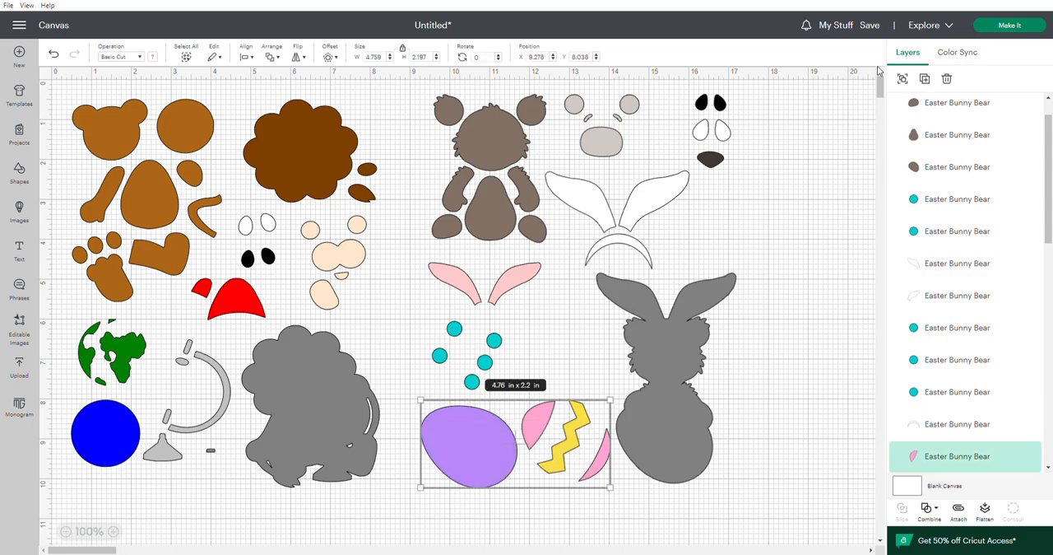
{"action": "left_click", "coordinate": [903, 81]}
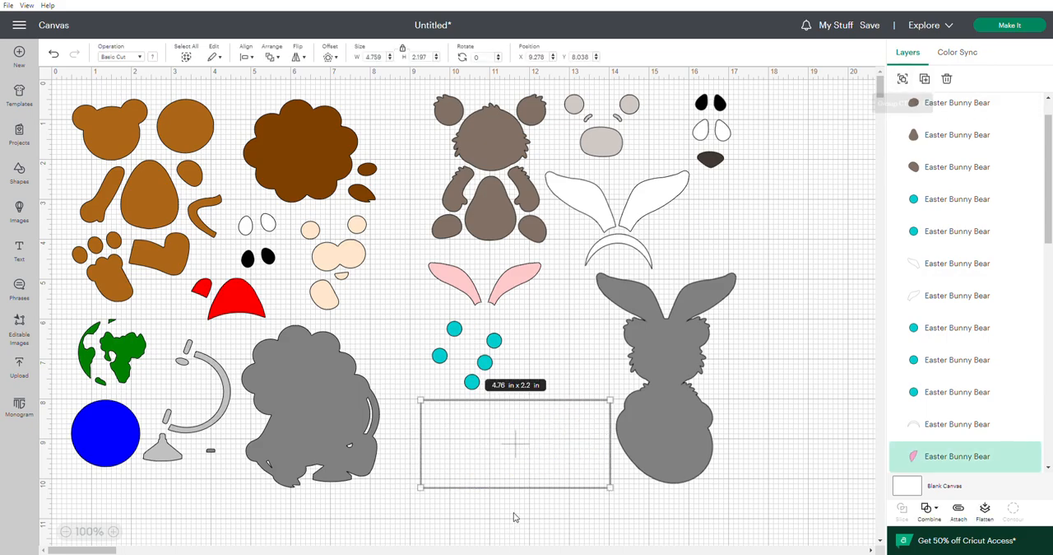
{"action": "left_click_drag", "start_coordinate": [519, 446], "coordinate": [215, 442]}
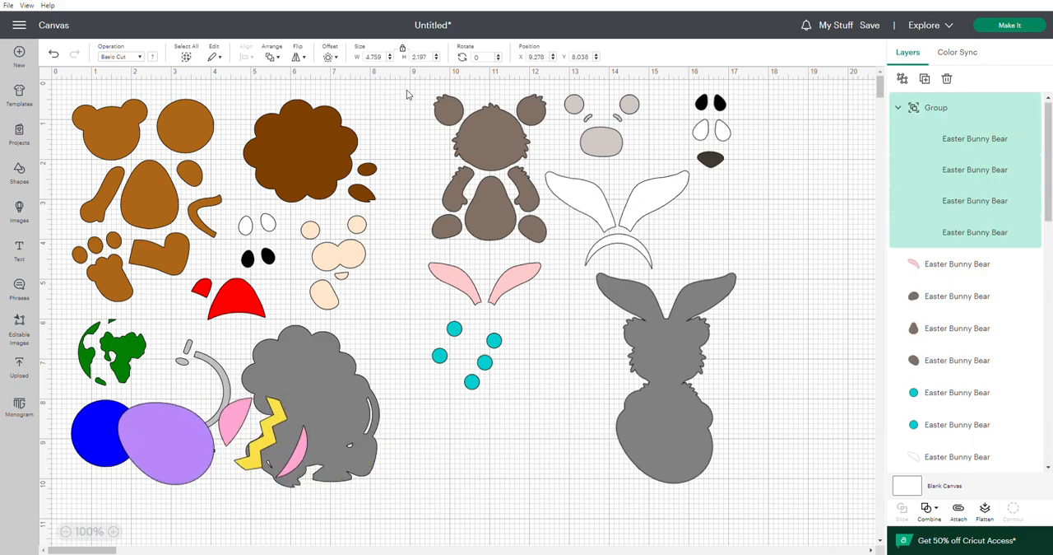
Delete the remaining bunny bear pieces and move the egg group onto the empty canvas beside the lion.
{"action": "left_click_drag", "start_coordinate": [409, 92], "coordinate": [748, 489]}
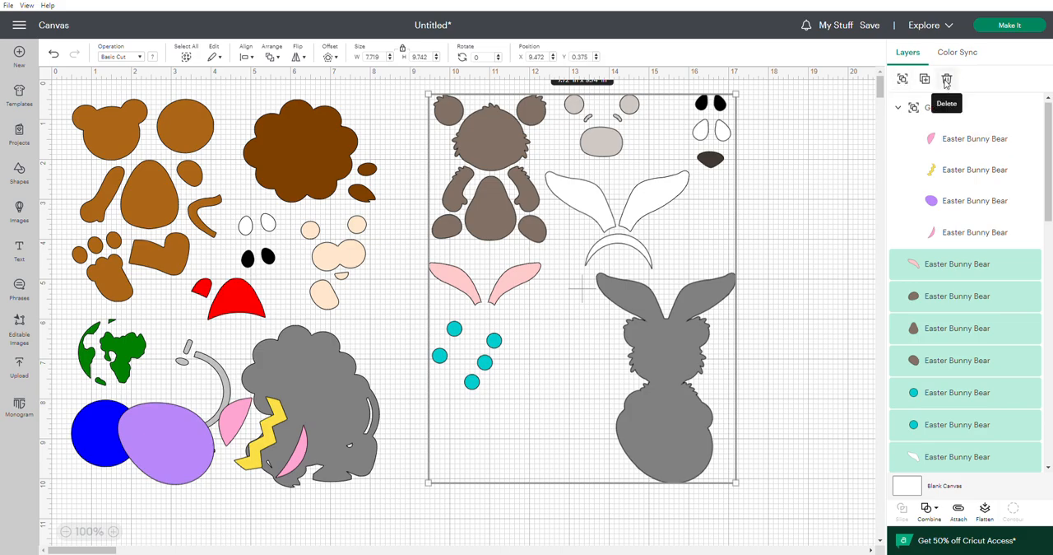
{"action": "left_click", "coordinate": [947, 80]}
{"action": "left_click_drag", "start_coordinate": [209, 421], "coordinate": [655, 252]}
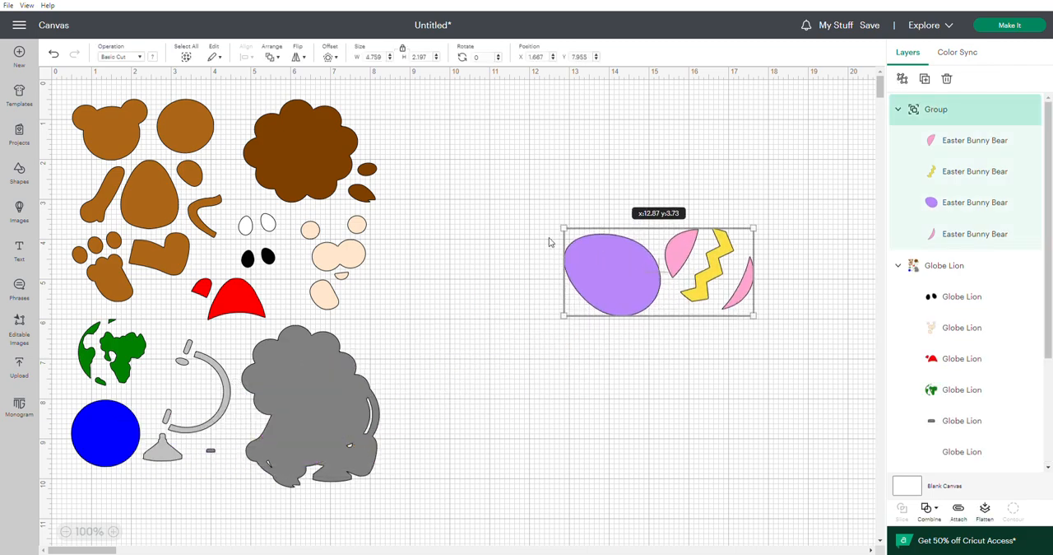
Scale the whole globe lion group down proportionally to about 6.31 by 7.93 in.
{"action": "left_click", "coordinate": [198, 183]}
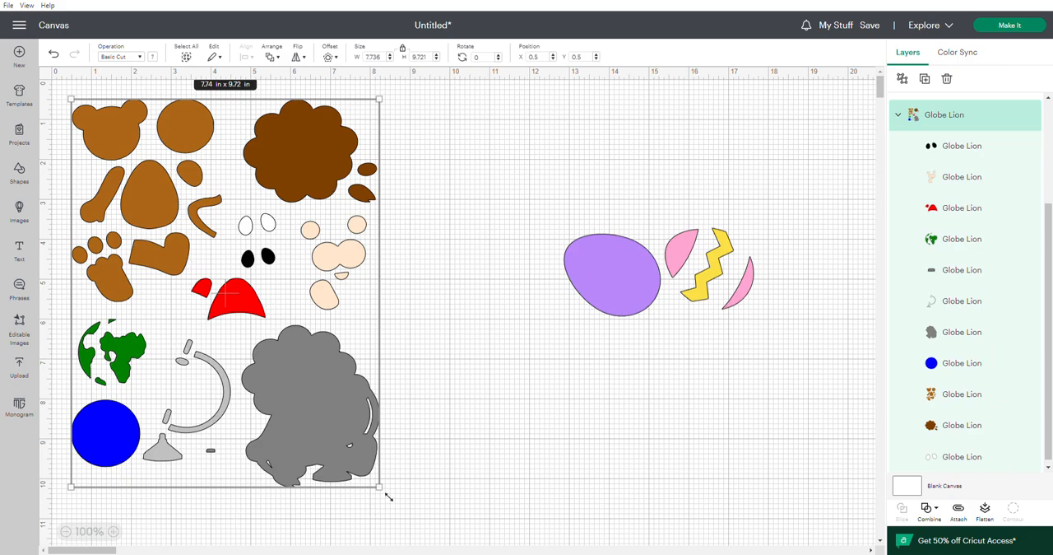
{"action": "left_click_drag", "start_coordinate": [382, 488], "coordinate": [330, 418]}
{"action": "left_click_drag", "start_coordinate": [282, 352], "coordinate": [281, 366]}
{"action": "left_click_drag", "start_coordinate": [332, 442], "coordinate": [321, 429]}
{"action": "left_click_drag", "start_coordinate": [285, 379], "coordinate": [287, 393]}
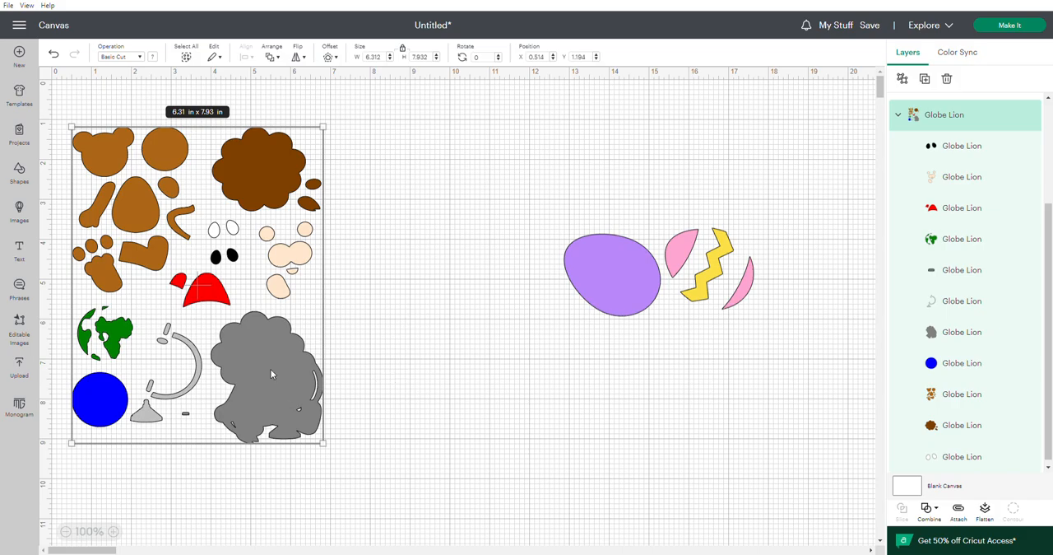
Change the grey lion silhouette's material color to white.
{"action": "left_click", "coordinate": [940, 332]}
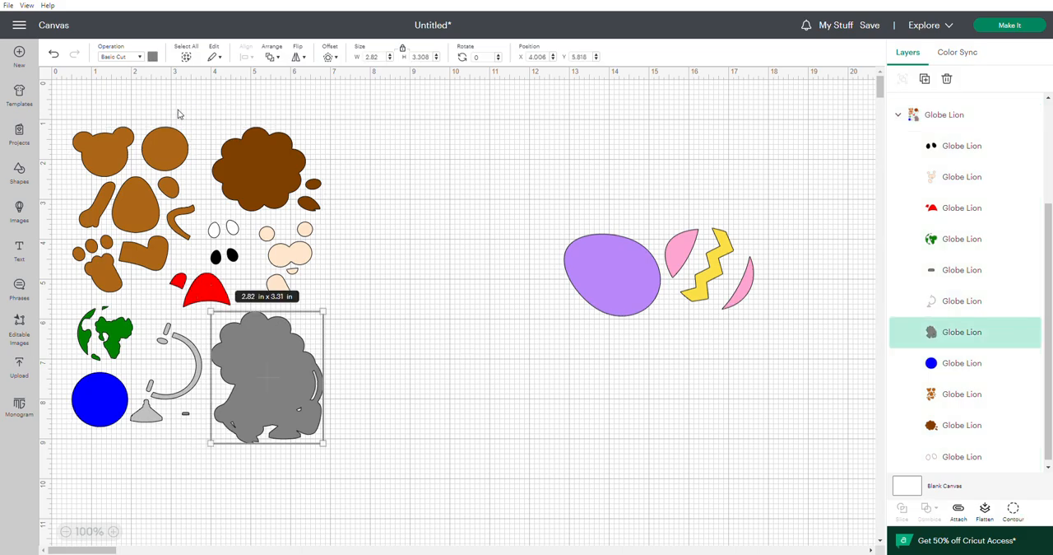
{"action": "left_click", "coordinate": [153, 58]}
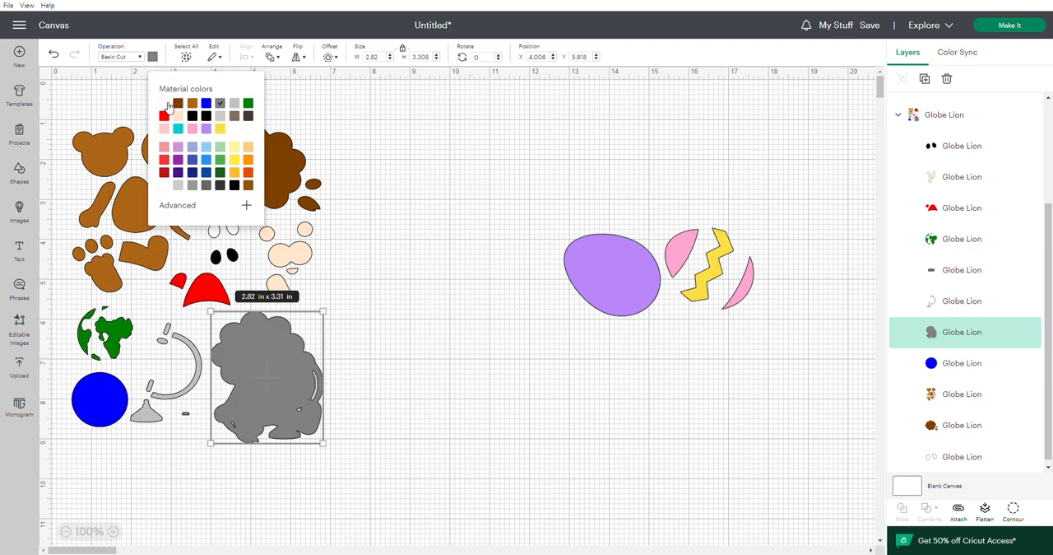
{"action": "left_click", "coordinate": [165, 104]}
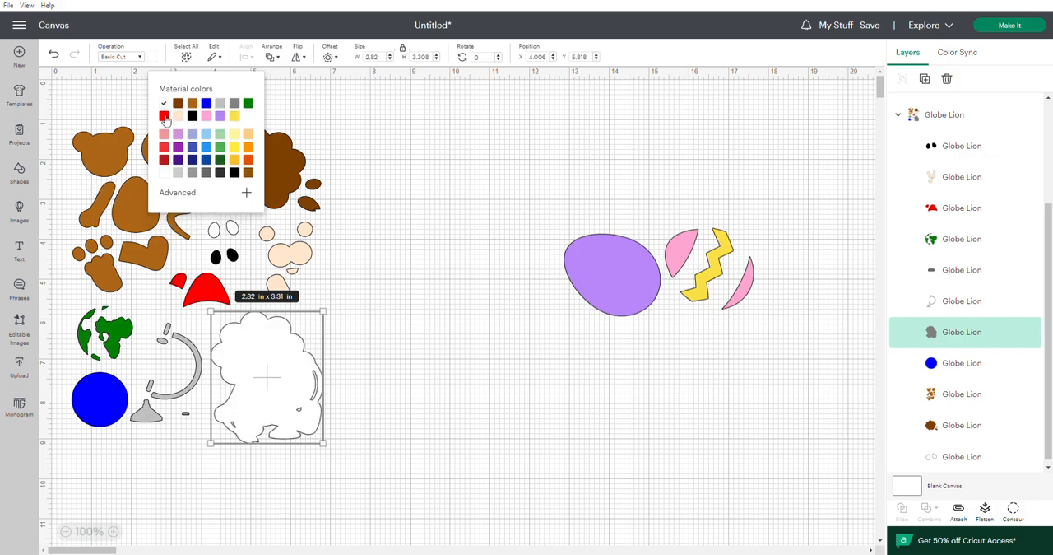
{"action": "left_click", "coordinate": [192, 104]}
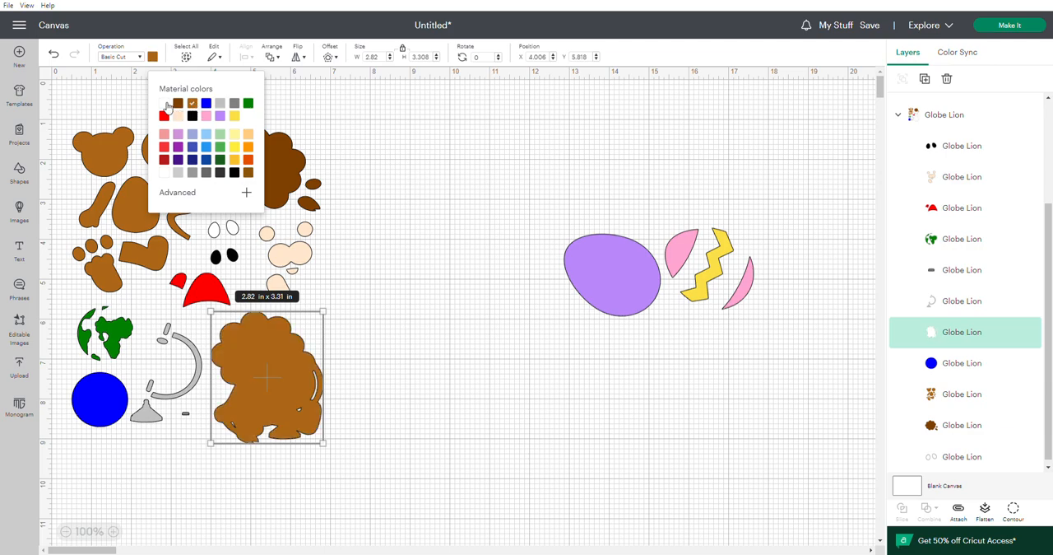
{"action": "left_click", "coordinate": [165, 103]}
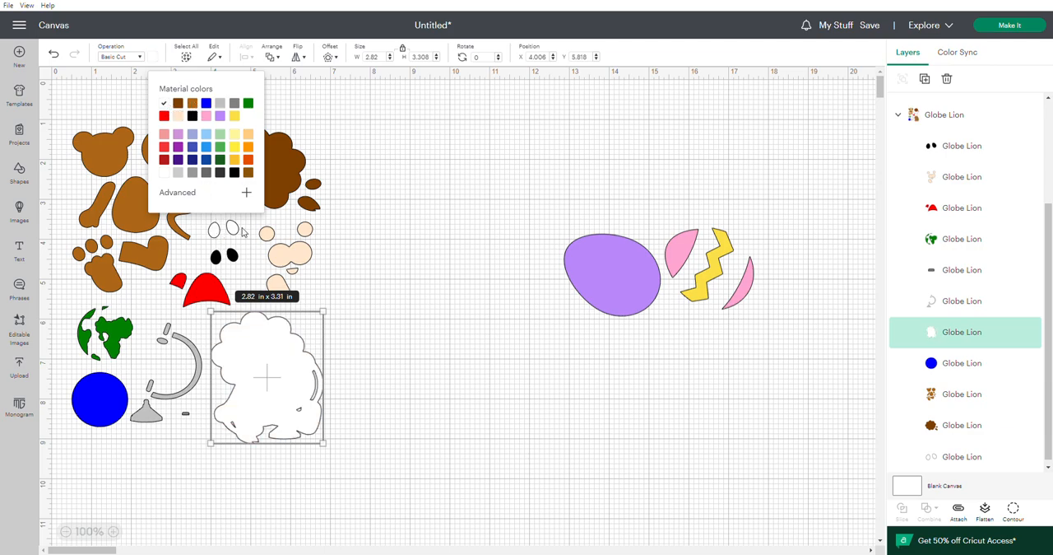
{"action": "left_click", "coordinate": [355, 331]}
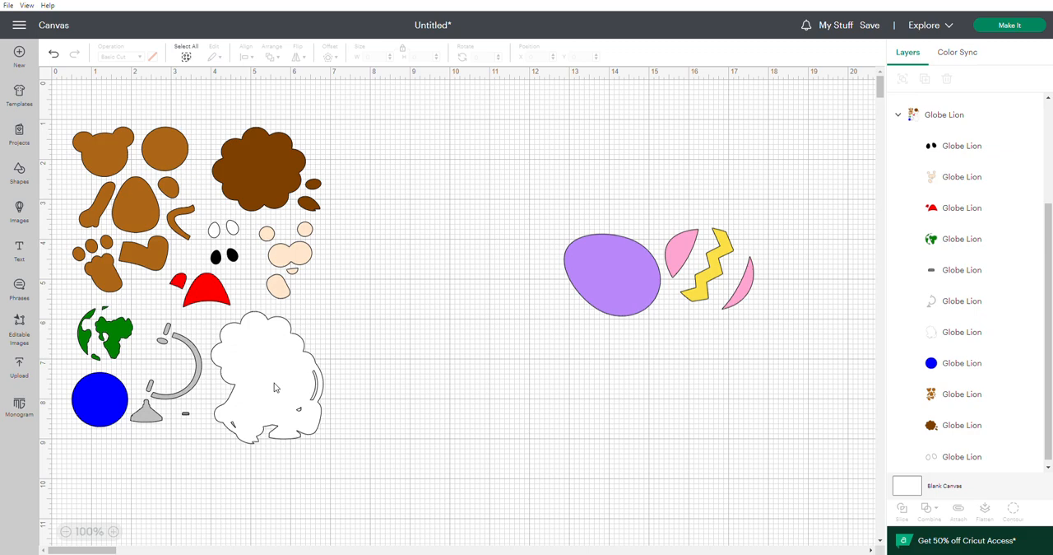
Ungroup the lion design and delete the globe pieces: green continents, blue circle, and grey stand parts.
{"action": "left_click", "coordinate": [215, 195]}
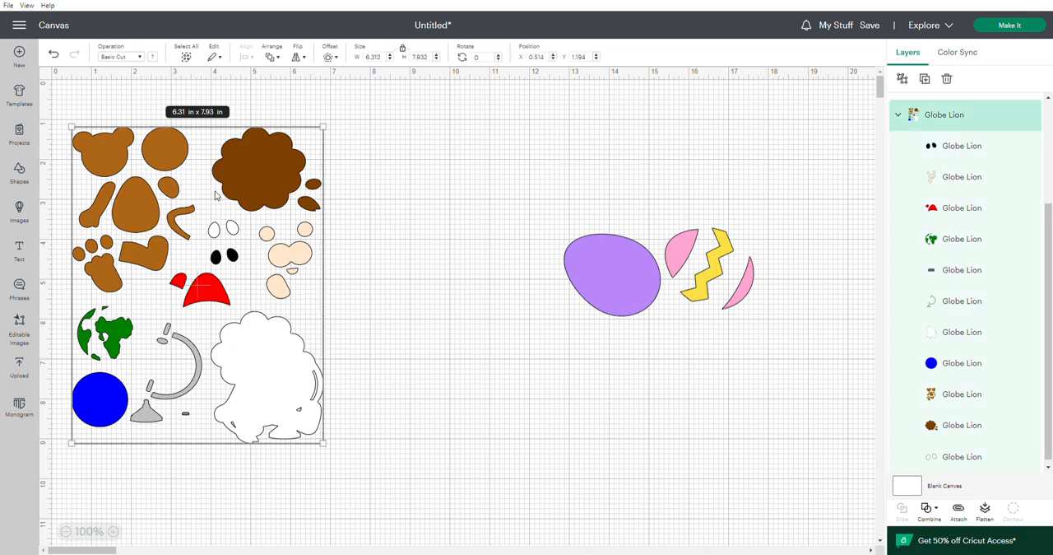
{"action": "left_click", "coordinate": [904, 80]}
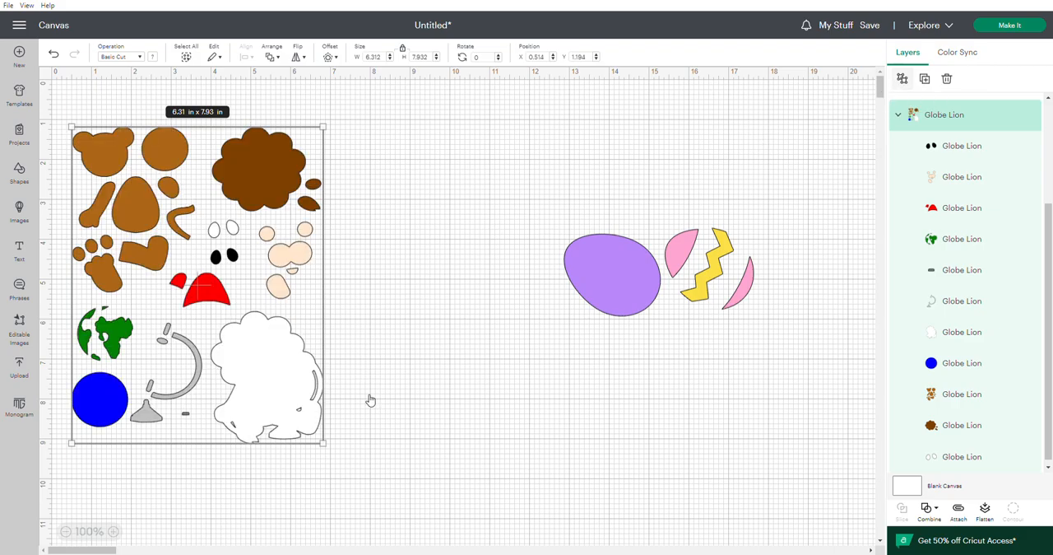
{"action": "left_click", "coordinate": [105, 474]}
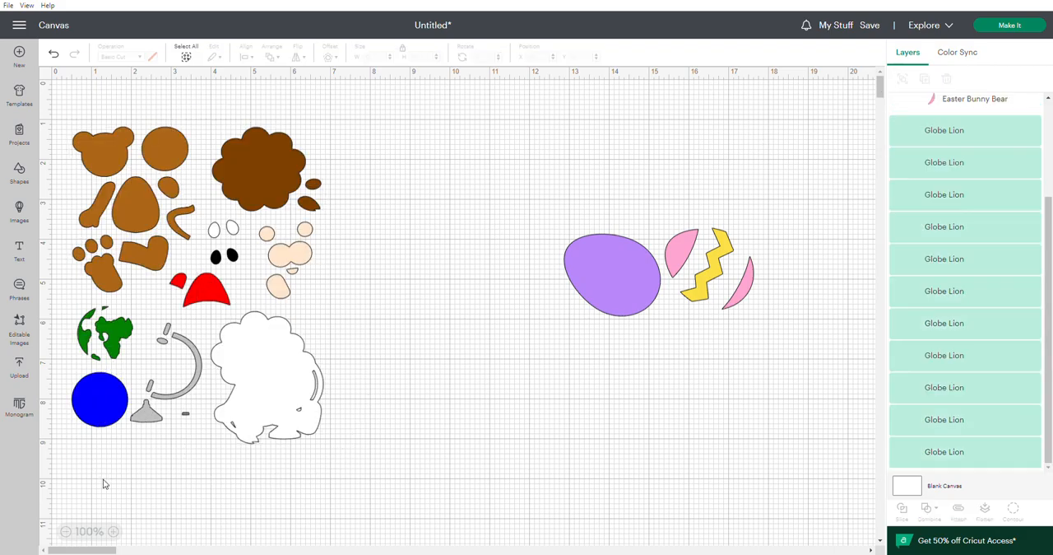
{"action": "left_click_drag", "start_coordinate": [61, 316], "coordinate": [182, 442]}
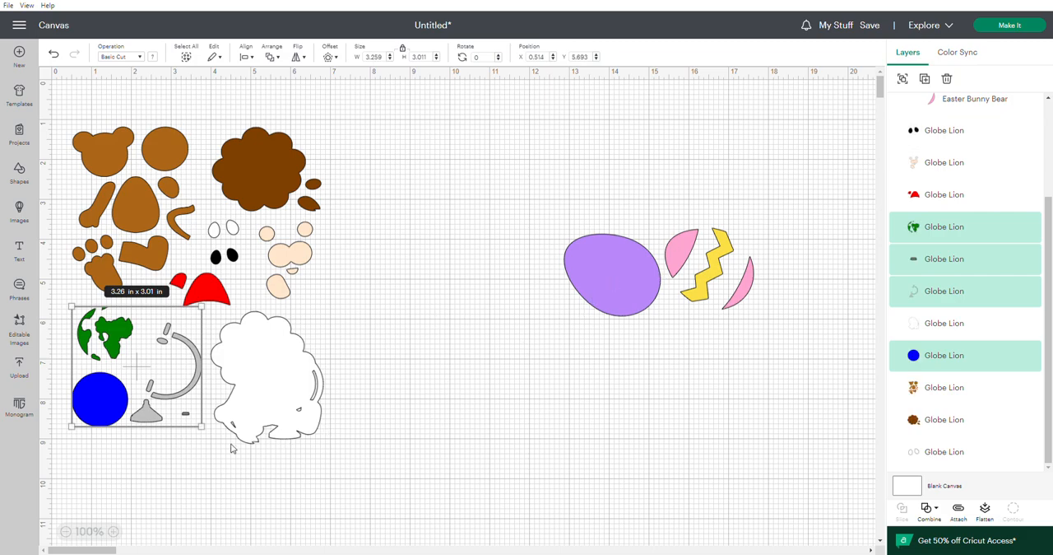
{"action": "left_click", "coordinate": [949, 80]}
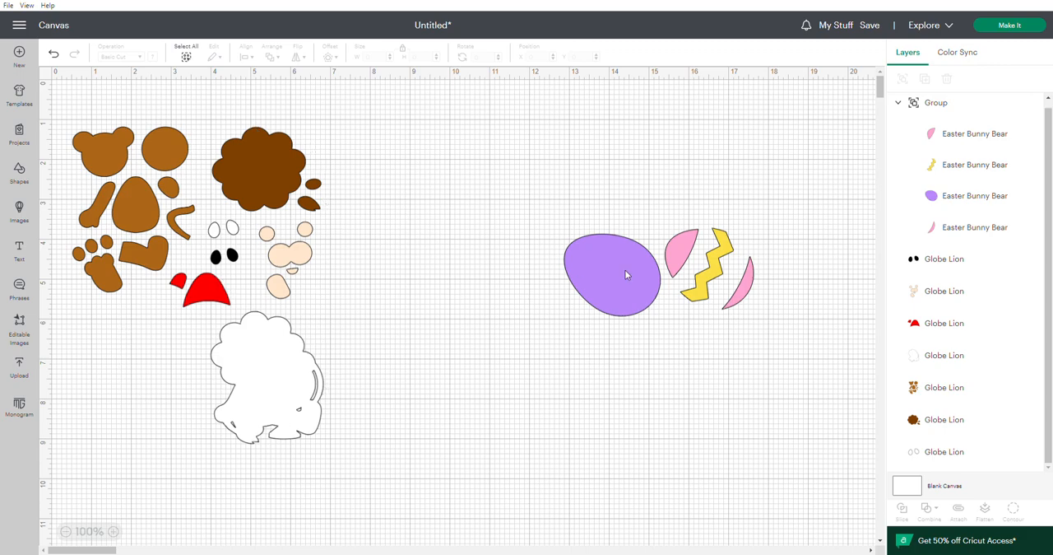
Try the egg group over the lion silhouette, move it clear again, and rotate it to 100 degrees.
{"action": "left_click_drag", "start_coordinate": [627, 270], "coordinate": [292, 381]}
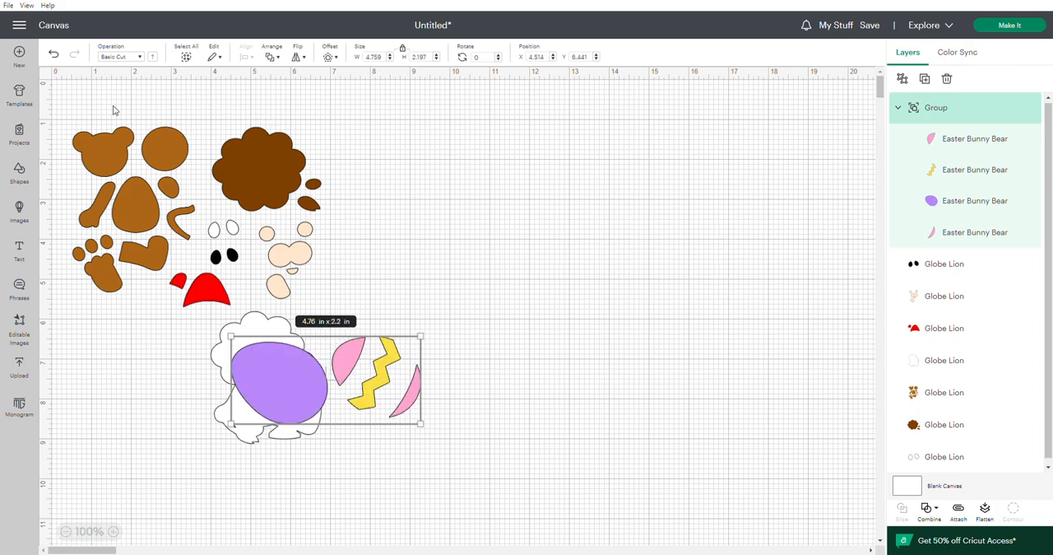
{"action": "left_click_drag", "start_coordinate": [299, 386], "coordinate": [510, 283]}
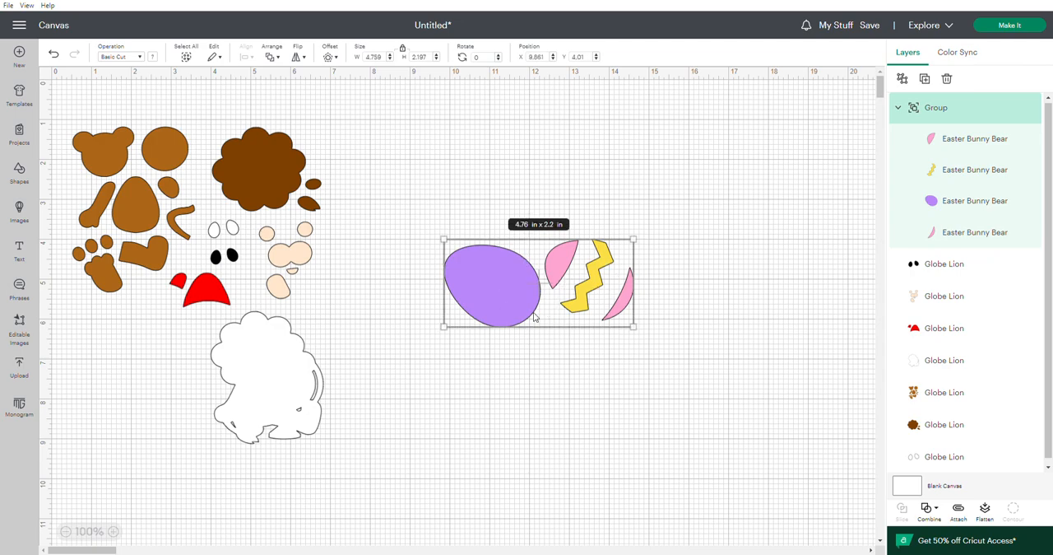
{"action": "left_click", "coordinate": [490, 62]}
{"action": "key", "text": "Return"}
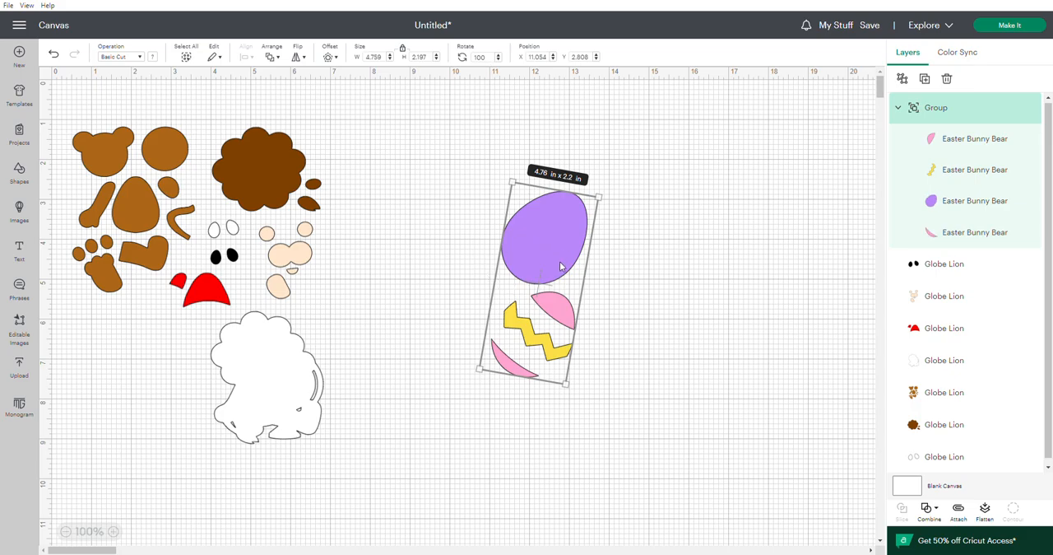
Test the rotated egg group on the silhouette, set it back beside the lion, and group all remaining lion pieces.
{"action": "left_click_drag", "start_coordinate": [543, 261], "coordinate": [282, 410]}
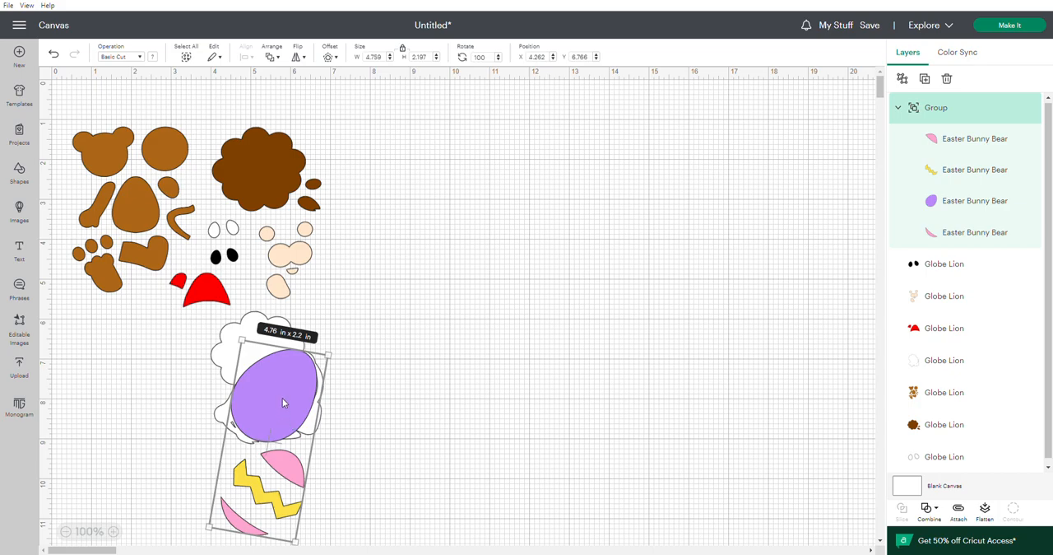
{"action": "left_click_drag", "start_coordinate": [283, 402], "coordinate": [487, 333]}
{"action": "left_click_drag", "start_coordinate": [67, 105], "coordinate": [341, 473]}
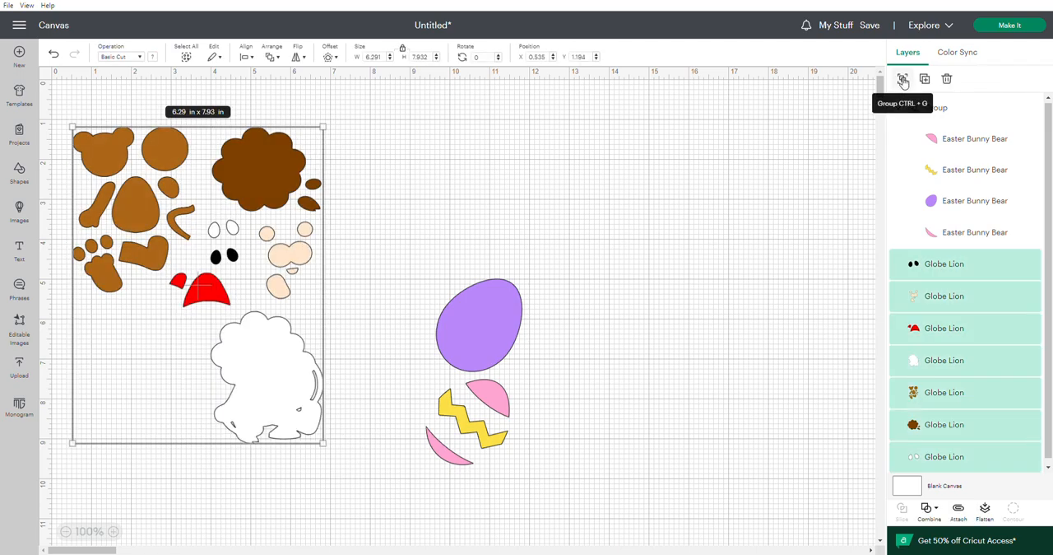
{"action": "left_click", "coordinate": [904, 79]}
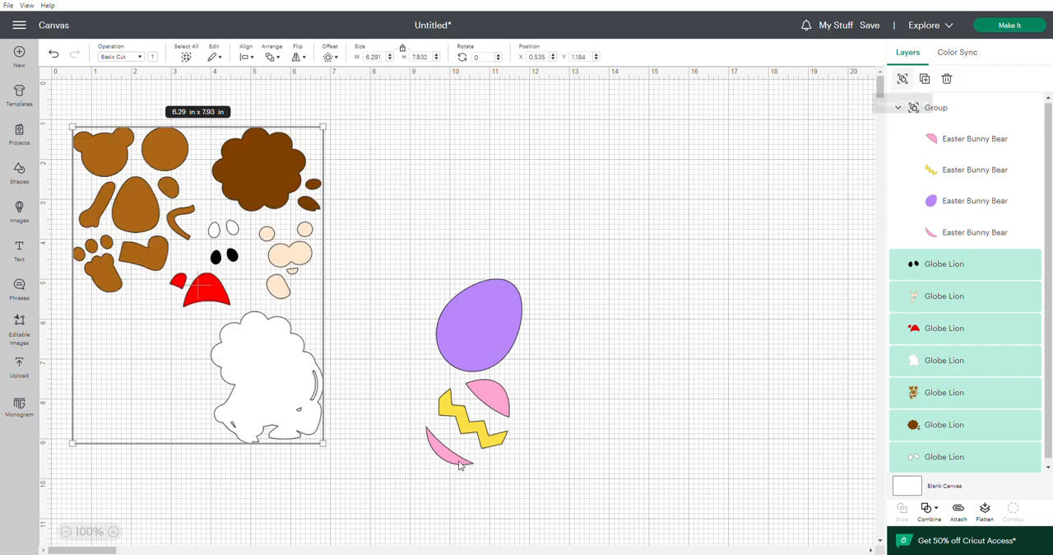
Place the egg group over the white lion silhouette and bring it forward in front of the lion group.
{"action": "left_click_drag", "start_coordinate": [488, 331], "coordinate": [281, 396]}
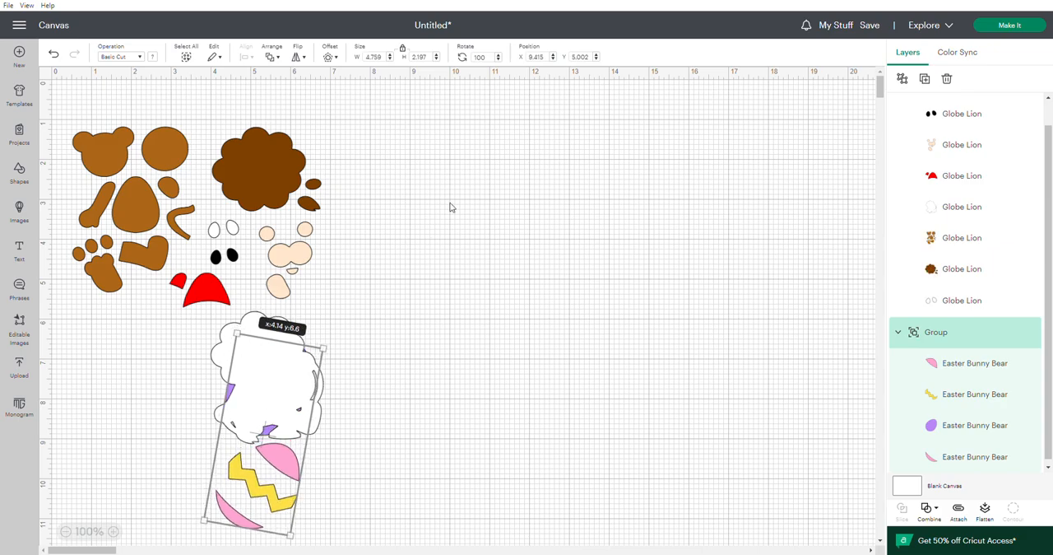
{"action": "left_click", "coordinate": [281, 62]}
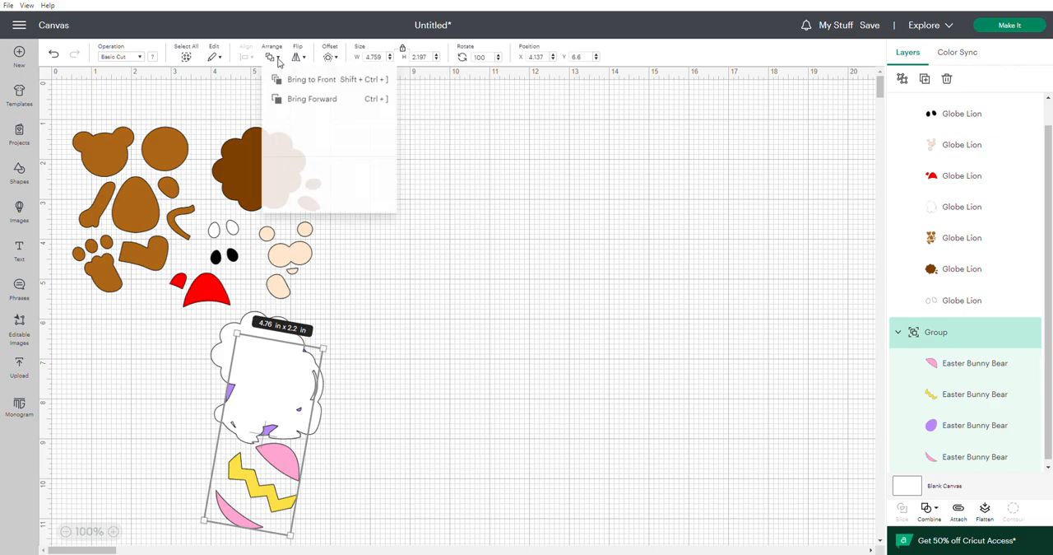
{"action": "left_click", "coordinate": [297, 100]}
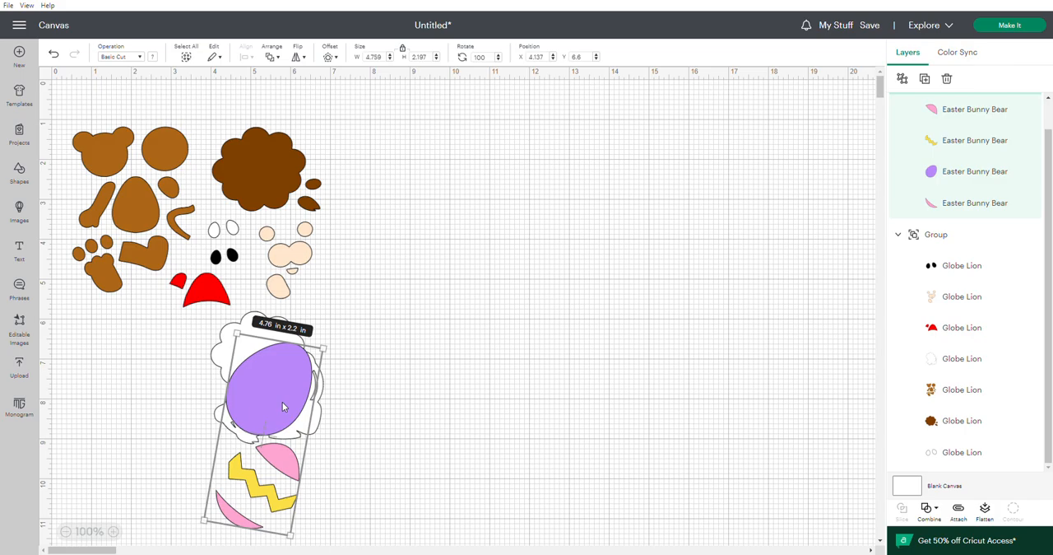
Position the egg group over the white lion silhouette's belly and scale it down proportionally to about 4.28 × 1.98 in.
{"action": "mouse_move", "coordinate": [282, 400]}
{"action": "left_mouse_down"}
{"action": "mouse_move", "coordinate": [256, 393]}
{"action": "mouse_move", "coordinate": [213, 331]}
{"action": "mouse_move", "coordinate": [149, 366]}
{"action": "mouse_move", "coordinate": [118, 343]}
{"action": "mouse_move", "coordinate": [296, 406]}
{"action": "mouse_move", "coordinate": [289, 412]}
{"action": "left_mouse_up"}
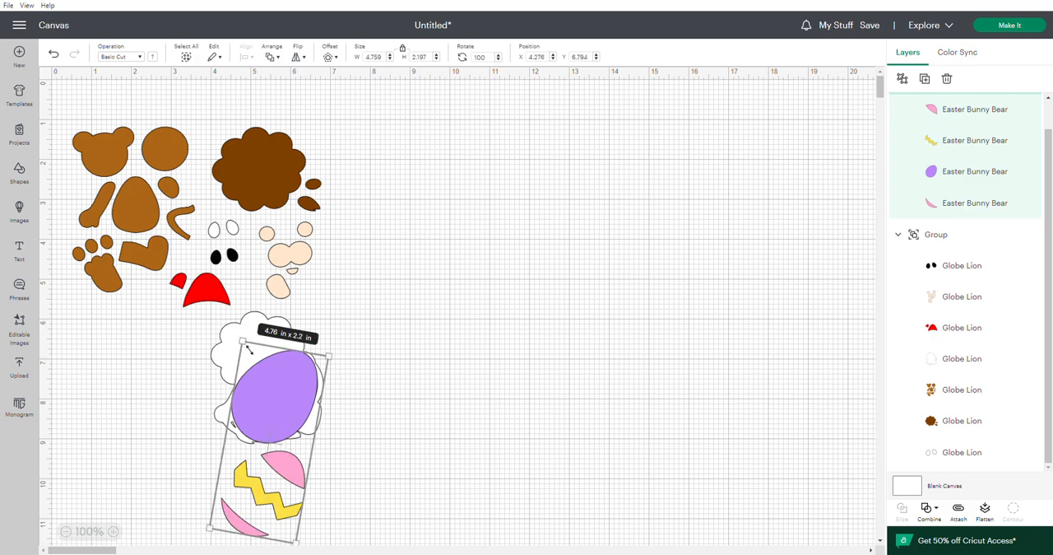
{"action": "mouse_move", "coordinate": [251, 348]}
{"action": "left_mouse_down"}
{"action": "mouse_move", "coordinate": [262, 375]}
{"action": "mouse_move", "coordinate": [259, 363]}
{"action": "left_mouse_up"}
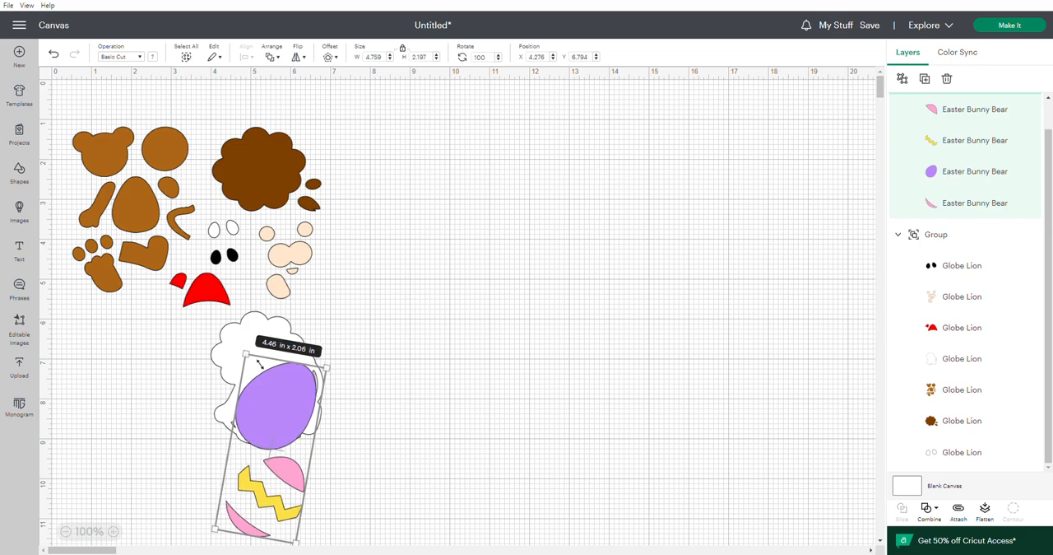
{"action": "left_click_drag", "start_coordinate": [262, 364], "coordinate": [272, 378]}
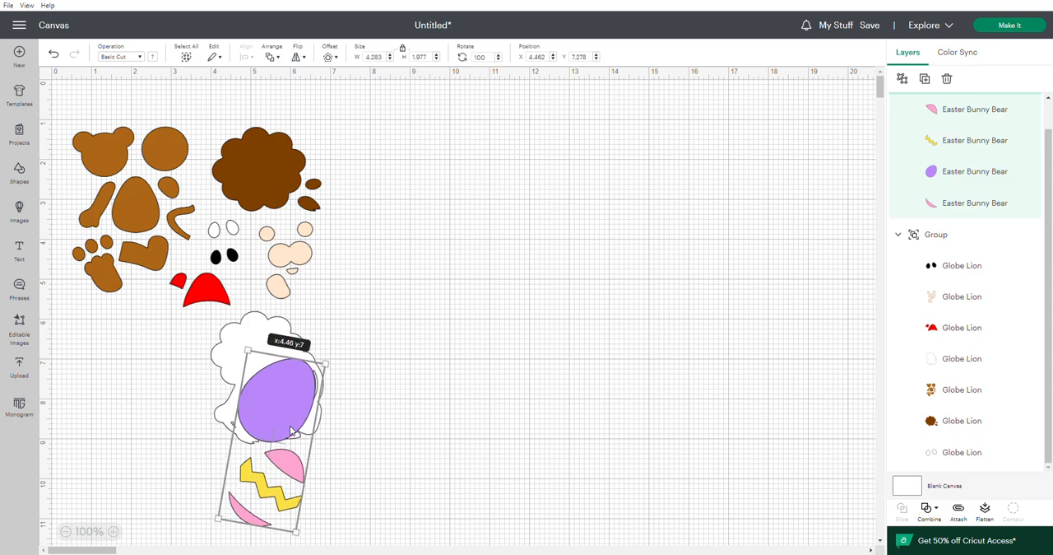
{"action": "left_click", "coordinate": [445, 204]}
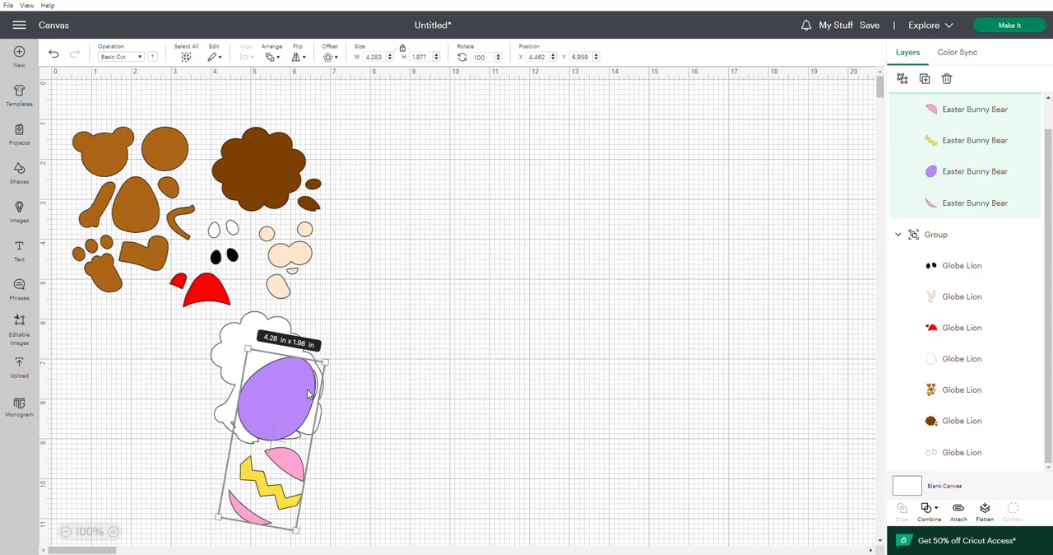
Move the egg group off the silhouette into the empty space below the lion's brown foot and leg pieces.
{"action": "left_click_drag", "start_coordinate": [276, 403], "coordinate": [138, 326]}
{"action": "left_click_drag", "start_coordinate": [59, 94], "coordinate": [284, 417]}
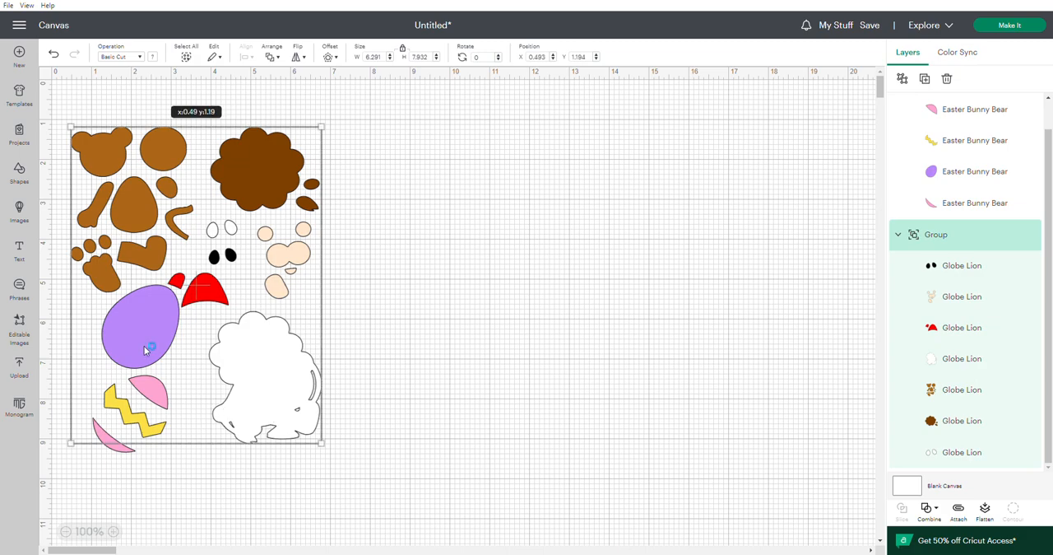
{"action": "left_click", "coordinate": [344, 410]}
{"action": "mouse_move", "coordinate": [150, 341]}
{"action": "left_mouse_down"}
{"action": "mouse_move", "coordinate": [150, 358]}
{"action": "mouse_move", "coordinate": [147, 341]}
{"action": "left_mouse_up"}
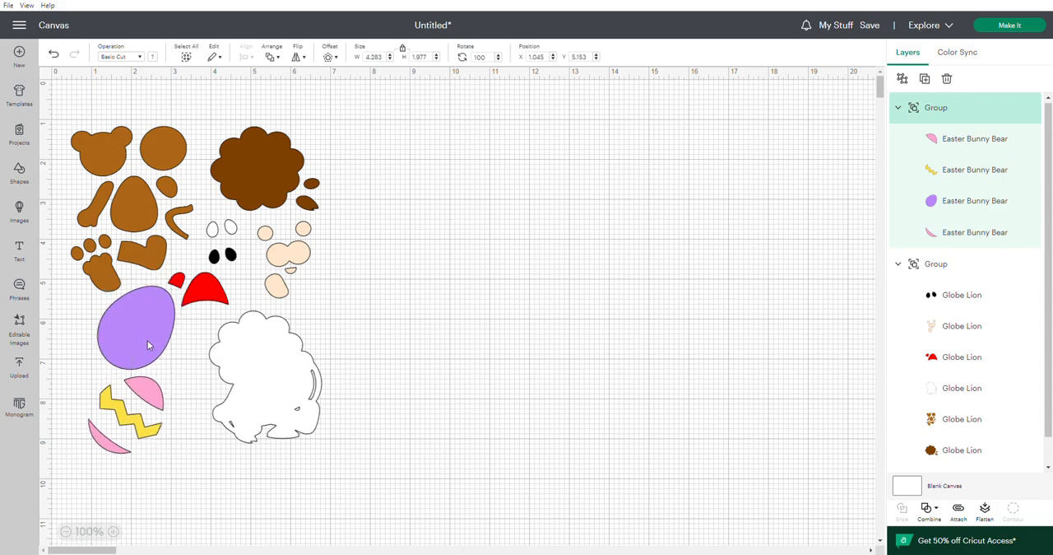
Group the egg and lion groups together and scale the combined group down proportionally to about 5.72 × 7.45 in.
{"action": "left_click", "coordinate": [81, 97]}
{"action": "left_click_drag", "start_coordinate": [64, 100], "coordinate": [900, 75]}
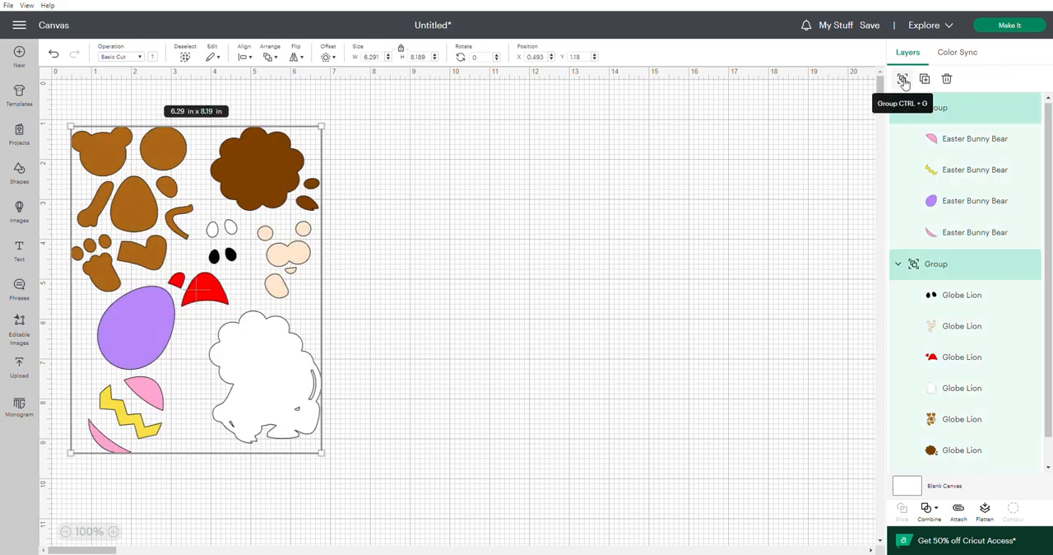
{"action": "left_click", "coordinate": [902, 80]}
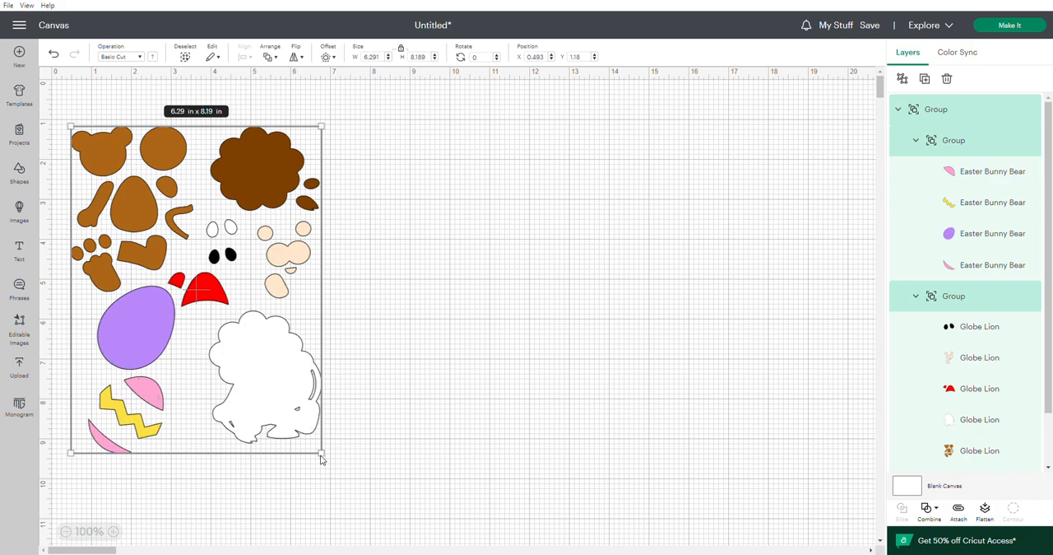
{"action": "left_click_drag", "start_coordinate": [327, 459], "coordinate": [379, 523]}
{"action": "left_click_drag", "start_coordinate": [379, 523], "coordinate": [301, 398]}
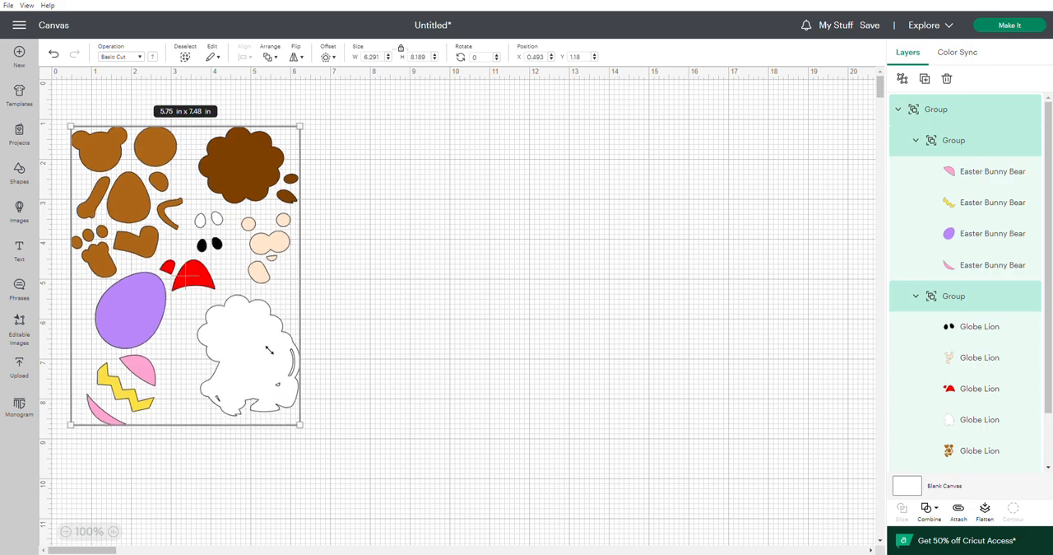
{"action": "left_click_drag", "start_coordinate": [244, 345], "coordinate": [237, 369]}
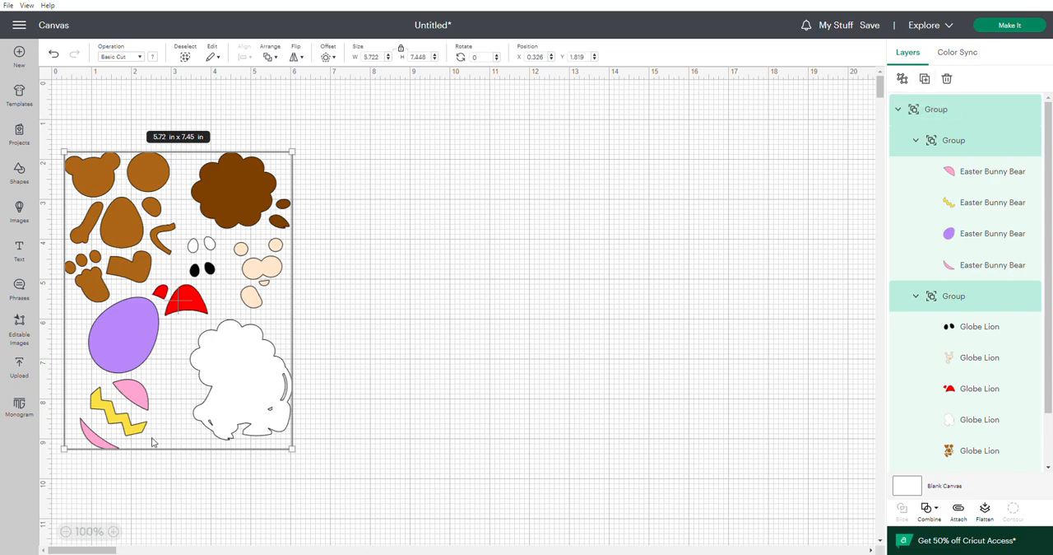
Duplicate the combined lion and egg group twice and spread the three sets side by side across the canvas.
{"action": "key", "text": "ctrl+d"}
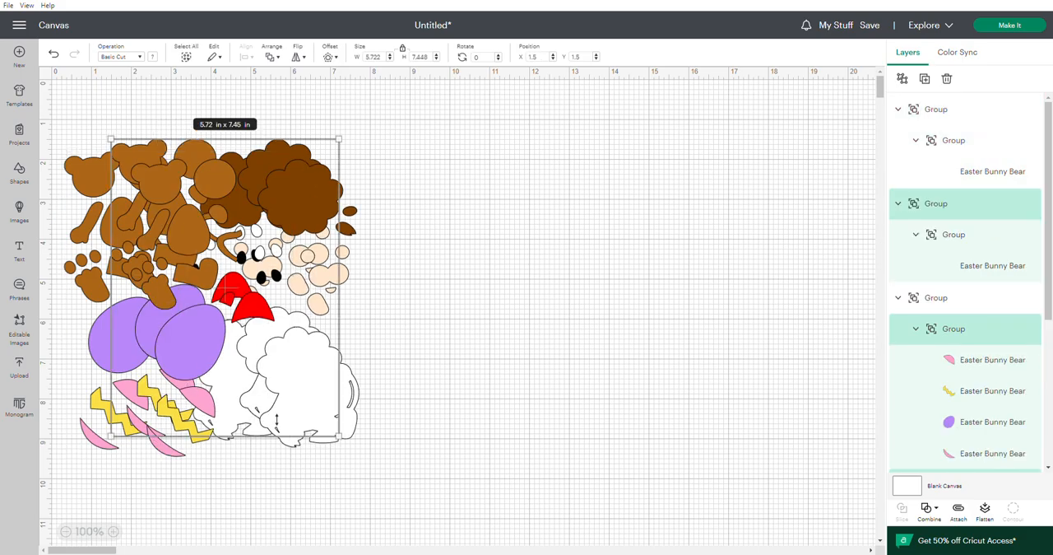
{"action": "left_click_drag", "start_coordinate": [209, 354], "coordinate": [680, 324]}
{"action": "left_click_drag", "start_coordinate": [177, 344], "coordinate": [402, 336]}
{"action": "left_click", "coordinate": [419, 363]}
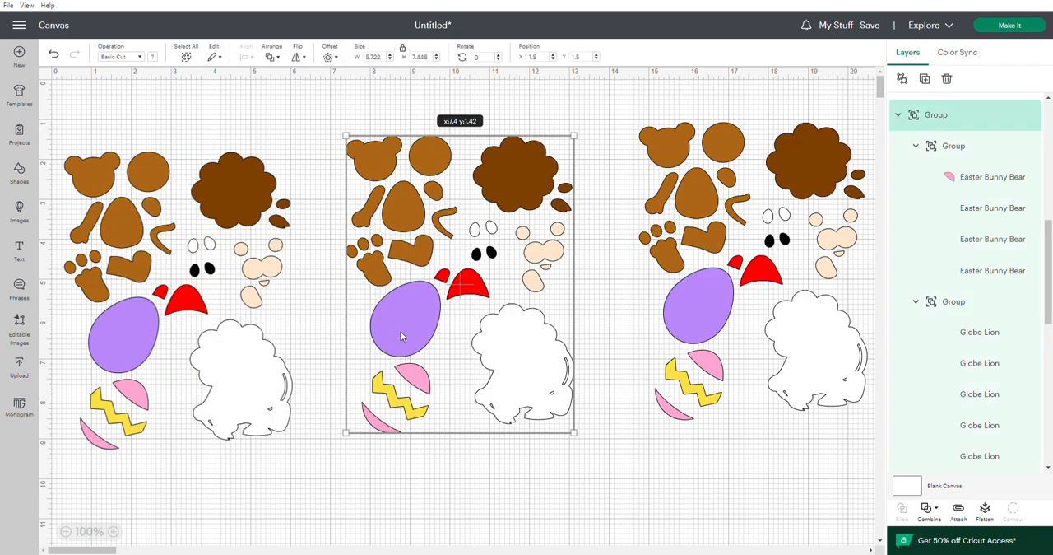
{"action": "left_click", "coordinate": [452, 486]}
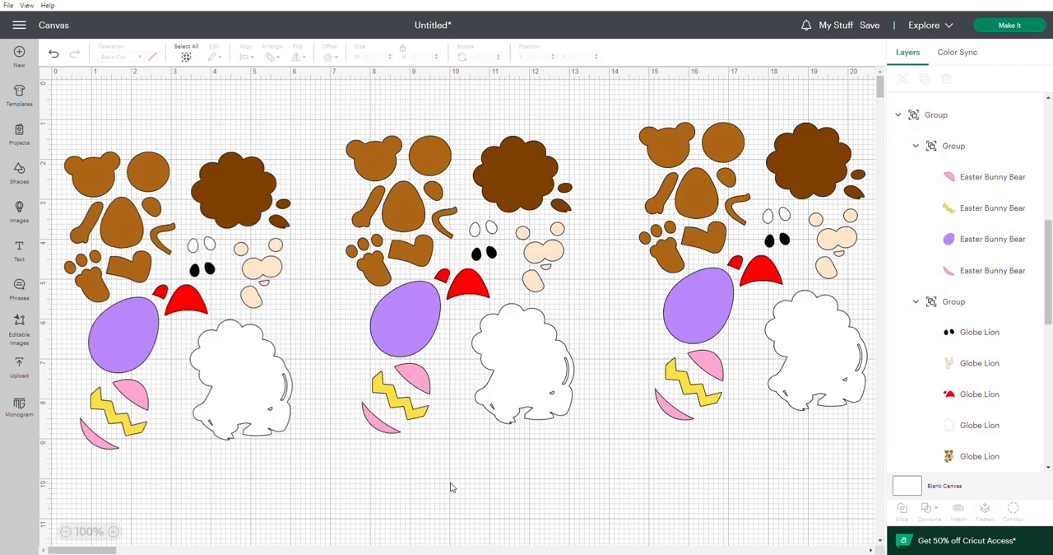